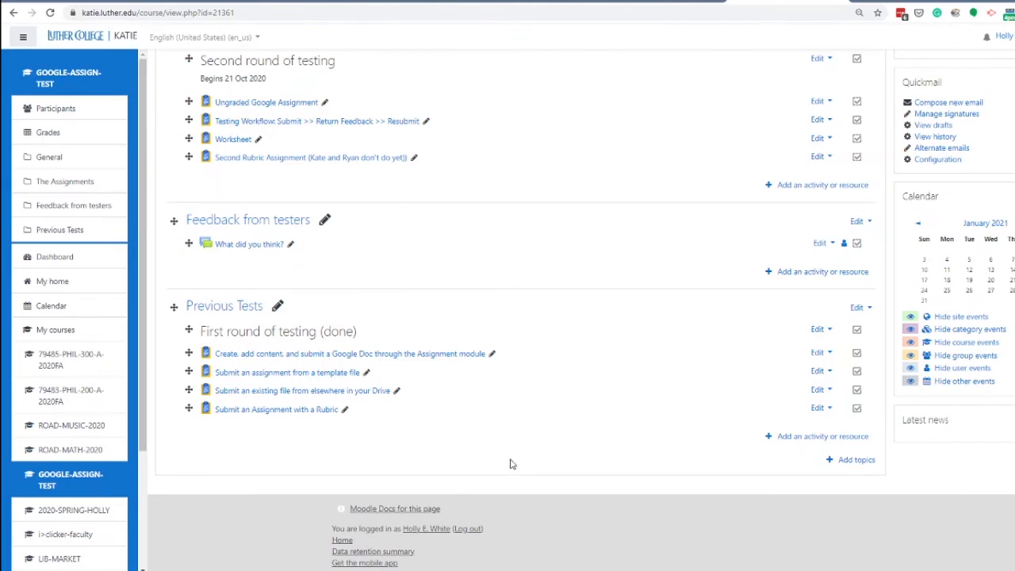
Add an External tool activity to the Previous Tests section, choose Google Assignment LTI as preconfigured tool and open its Google assignment creation form
click(816, 442)
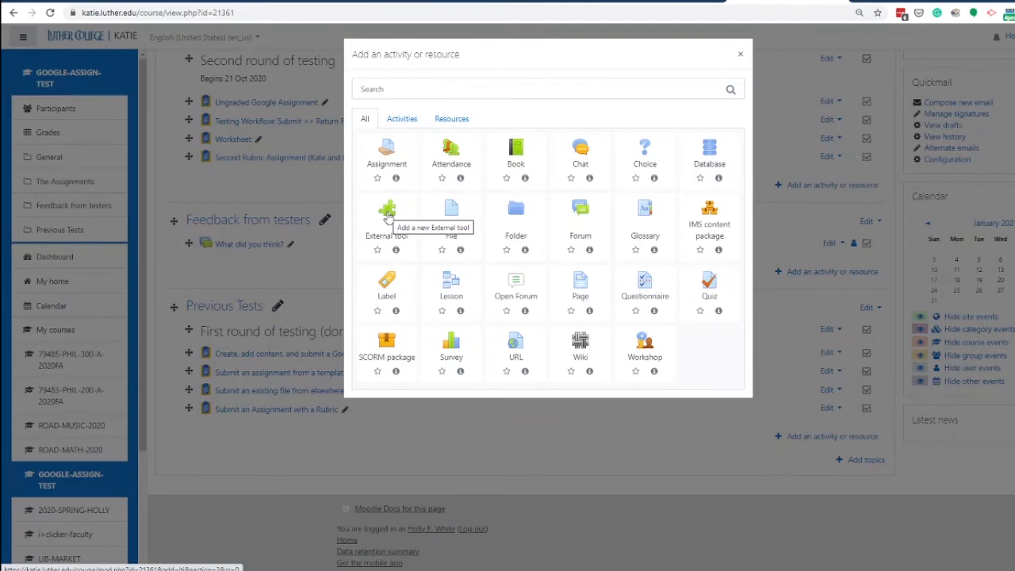
click(388, 213)
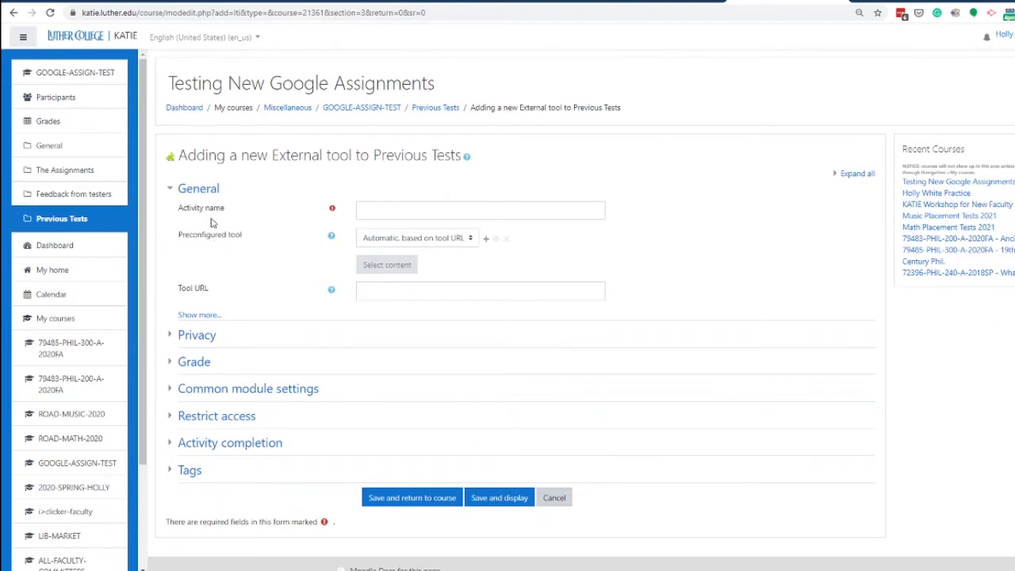
click(472, 240)
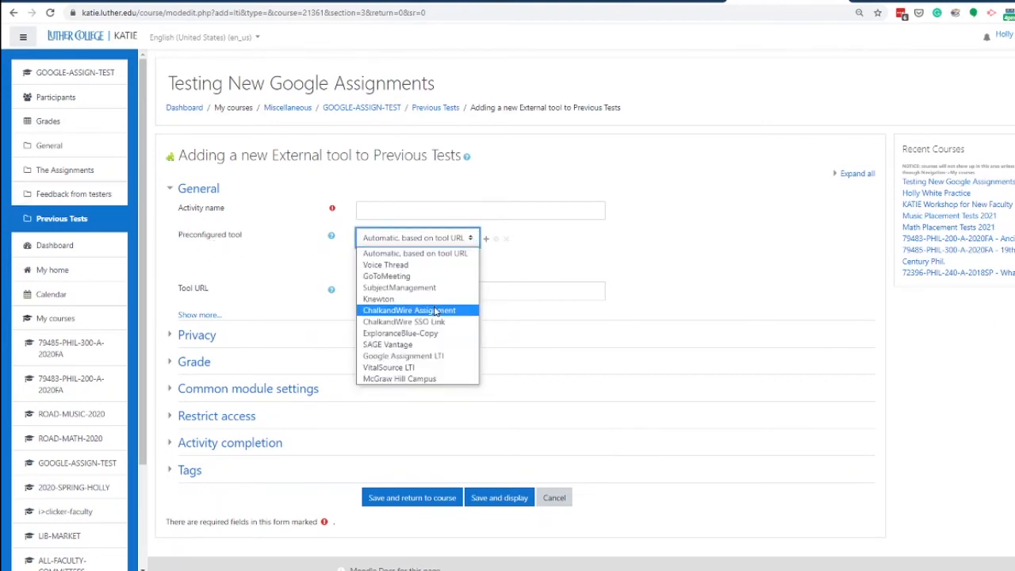
click(446, 362)
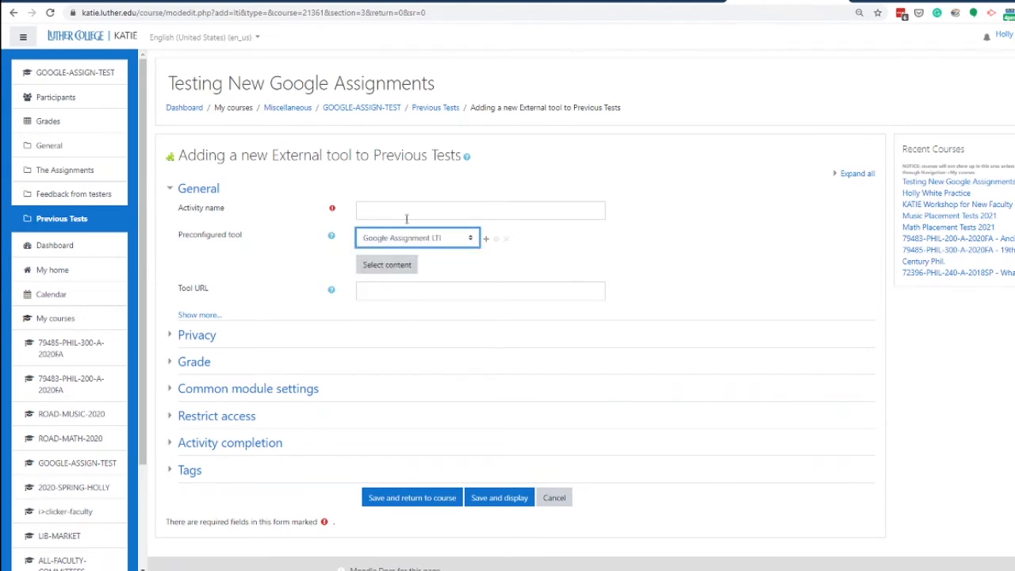
click(381, 267)
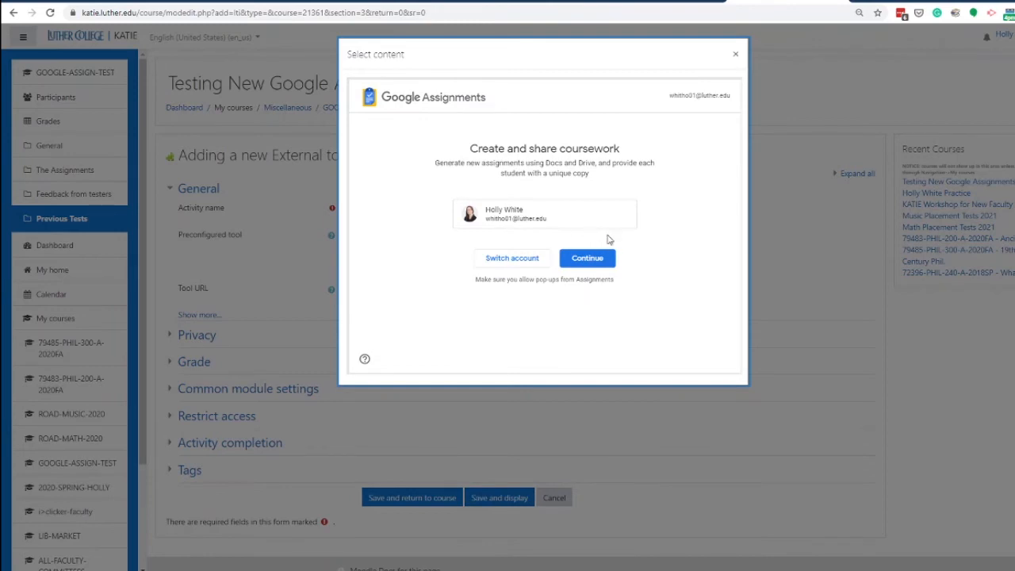
click(579, 263)
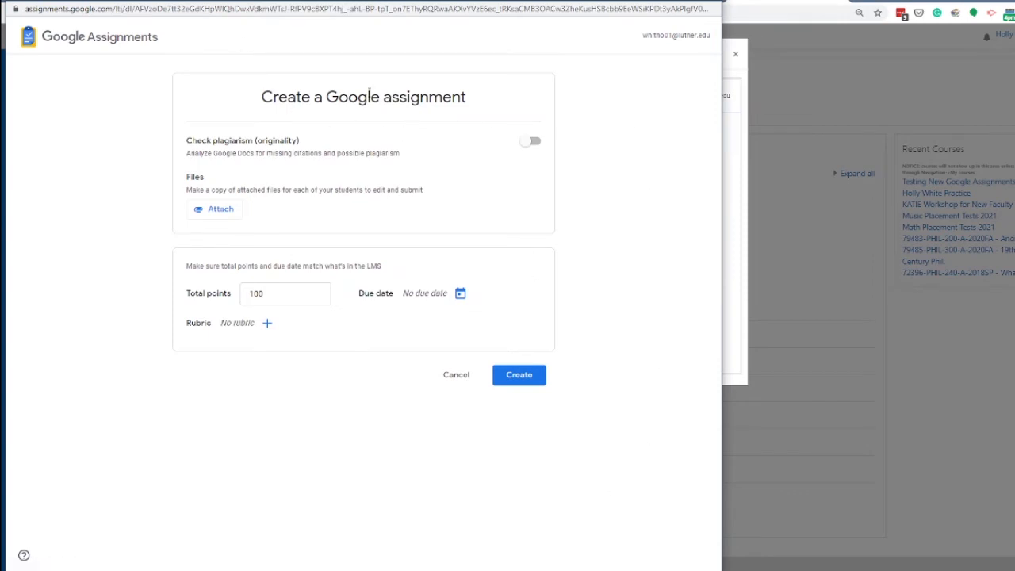
Set the Google assignment's due date to Jan 18, 2021 at 5:00 PM and create the assignment
click(280, 295)
click(461, 294)
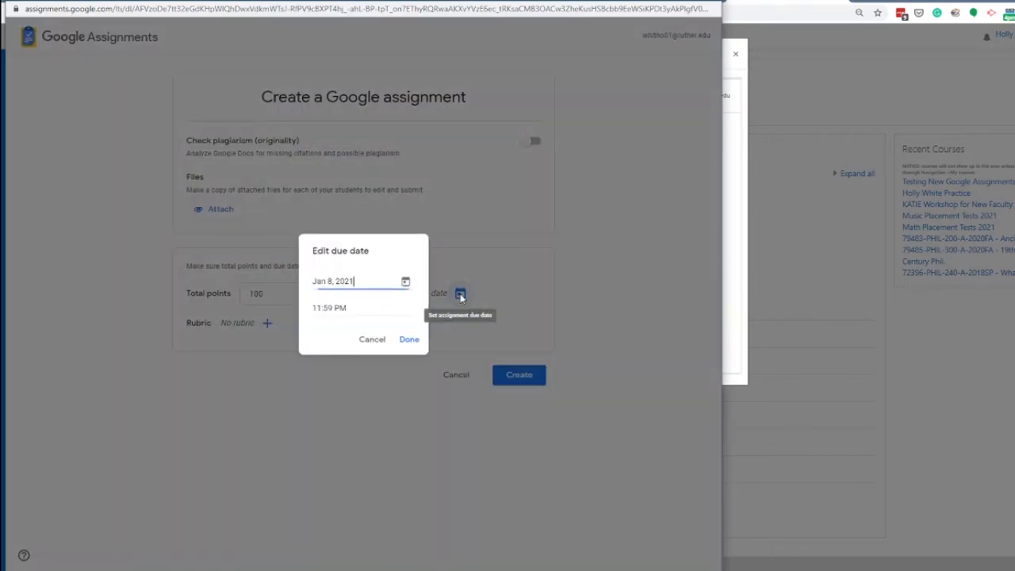
click(406, 282)
click(350, 405)
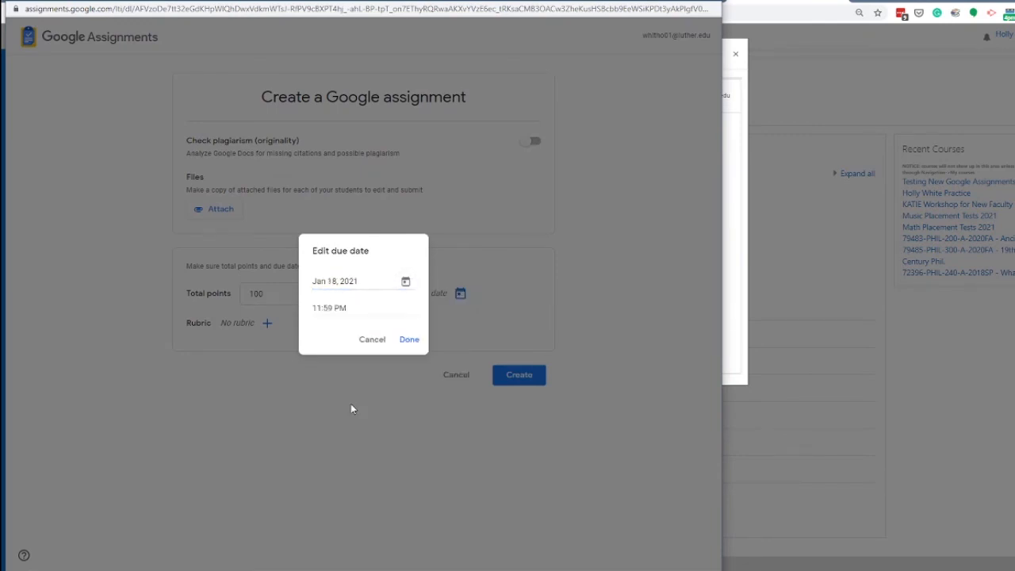
click(329, 309)
key(BackSpace)
key(BackSpace)
key(BackSpace)
key(BackSpace)
text(5:00)
click(409, 341)
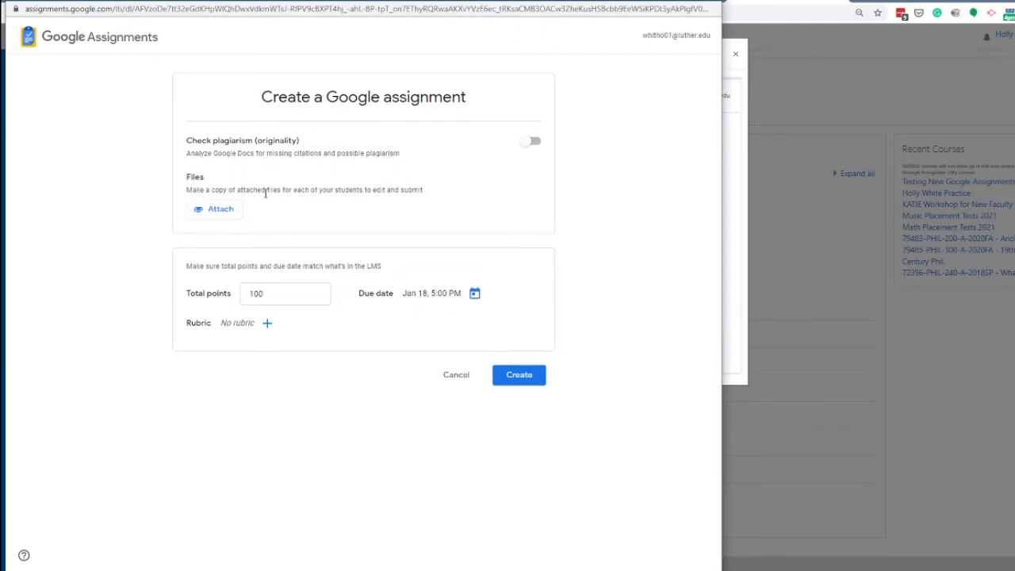
click(512, 376)
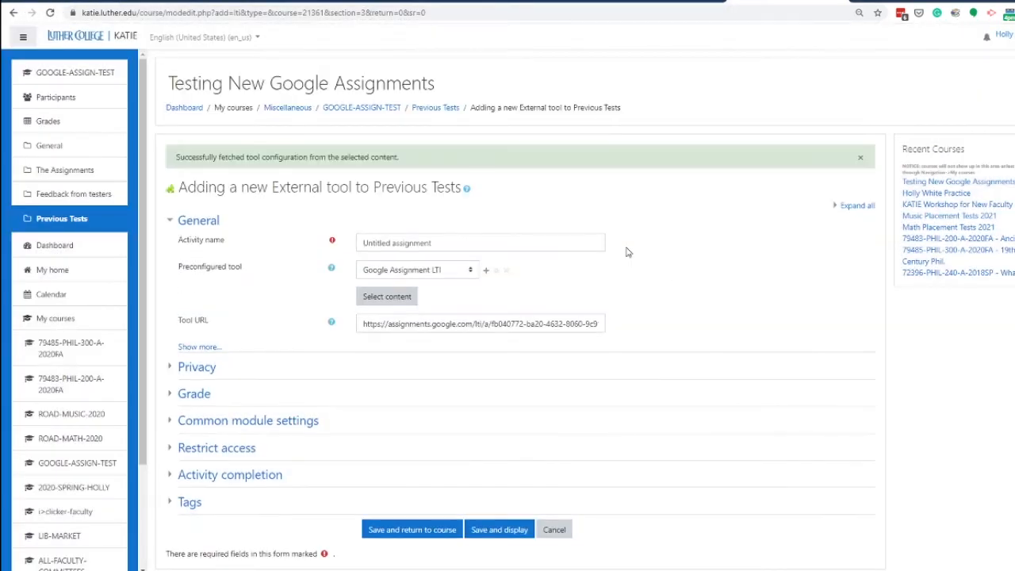
Name the external tool activity "Demo for Video"
double_click(472, 248)
key(ctrl+a)
key(BackSpace)
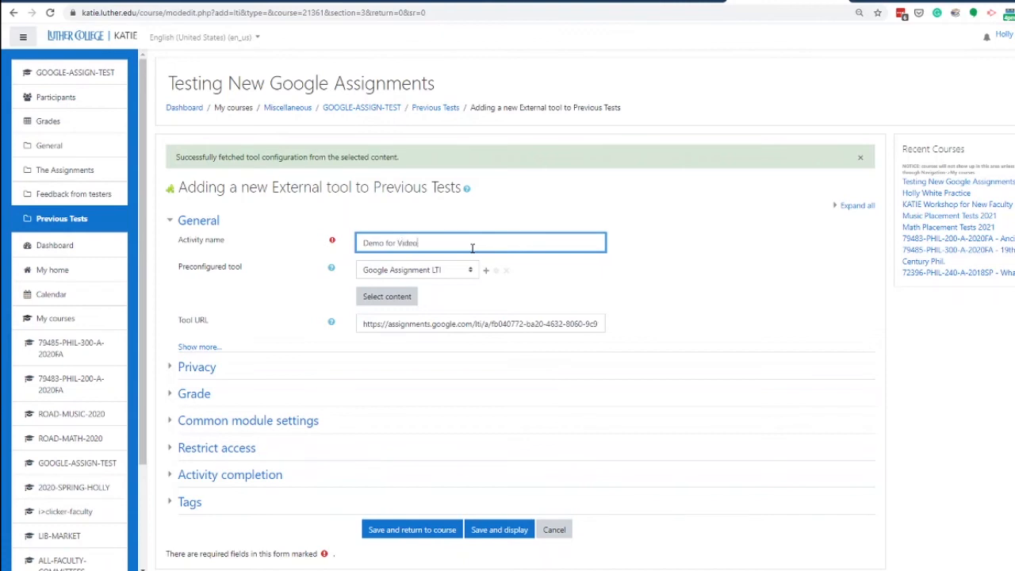
Review all expanded activity settings with the grade category left Uncategorized, and save and display the activity
click(856, 205)
scroll(289, 259, down, 4)
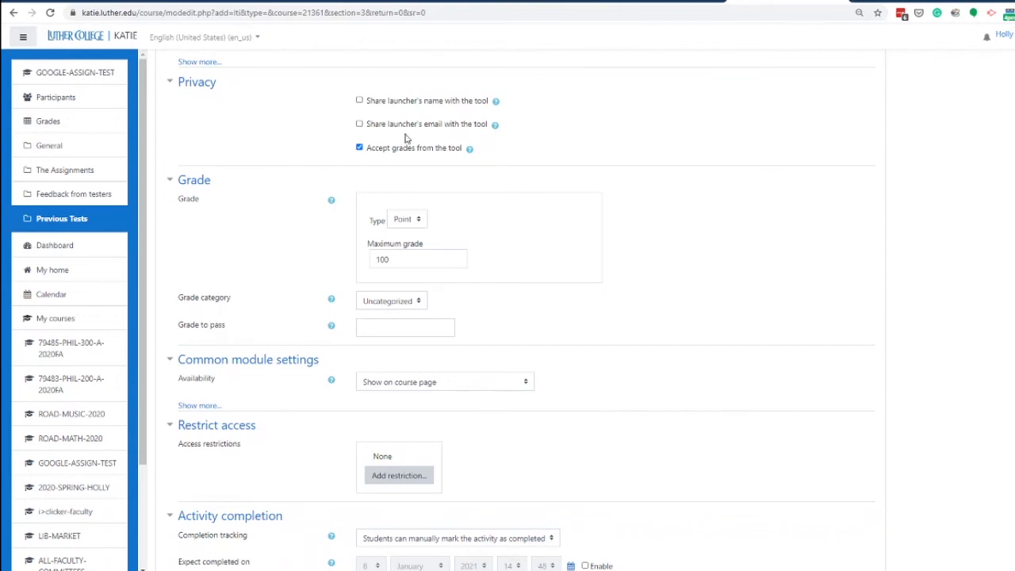
scroll(288, 217, down, 1)
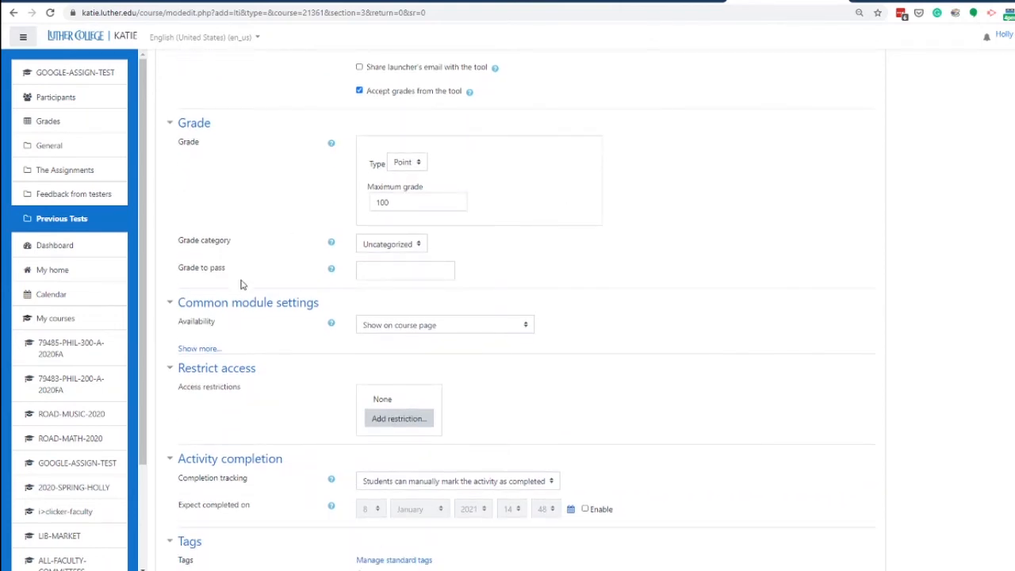
click(396, 246)
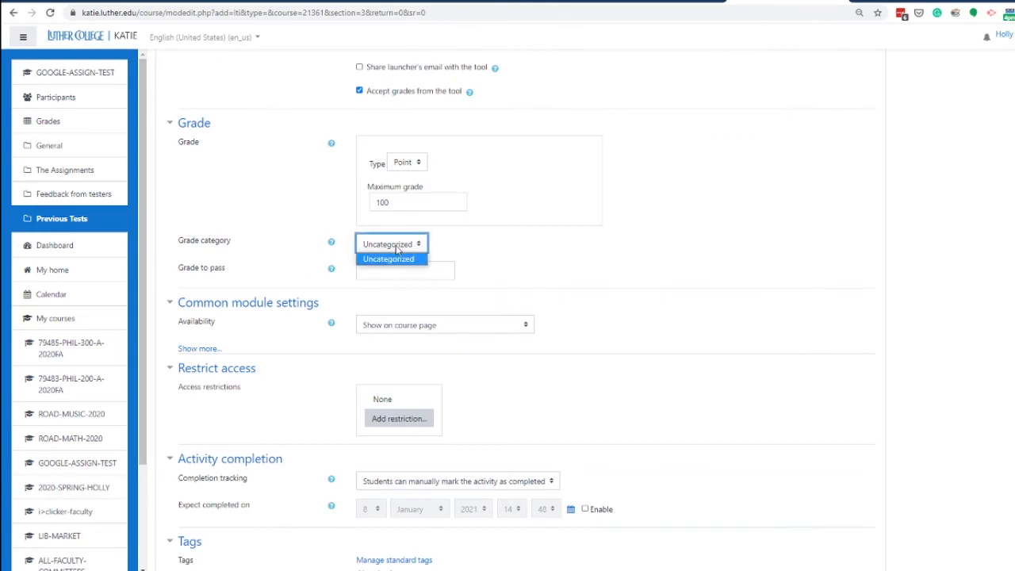
click(397, 246)
scroll(725, 227, down, 3)
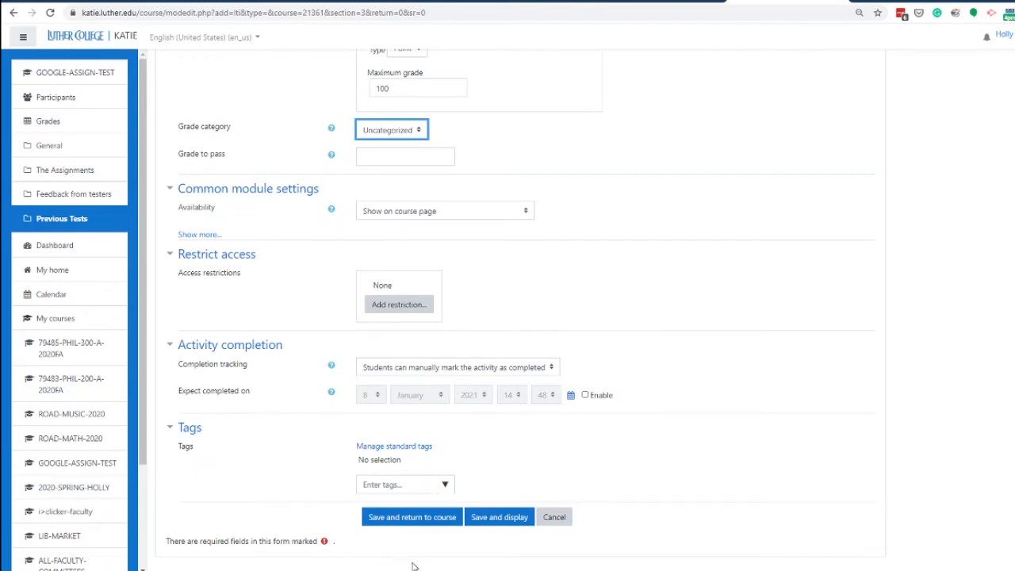
click(503, 521)
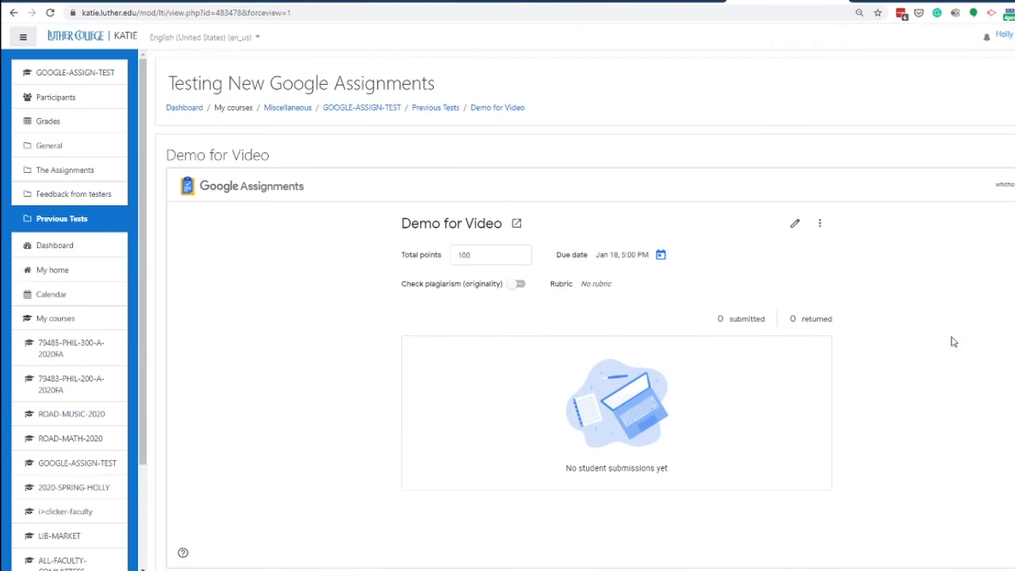
Add the instructions "Any instructions for the students" to the Demo for Video assignment and save them
scroll(954, 342, down, 1)
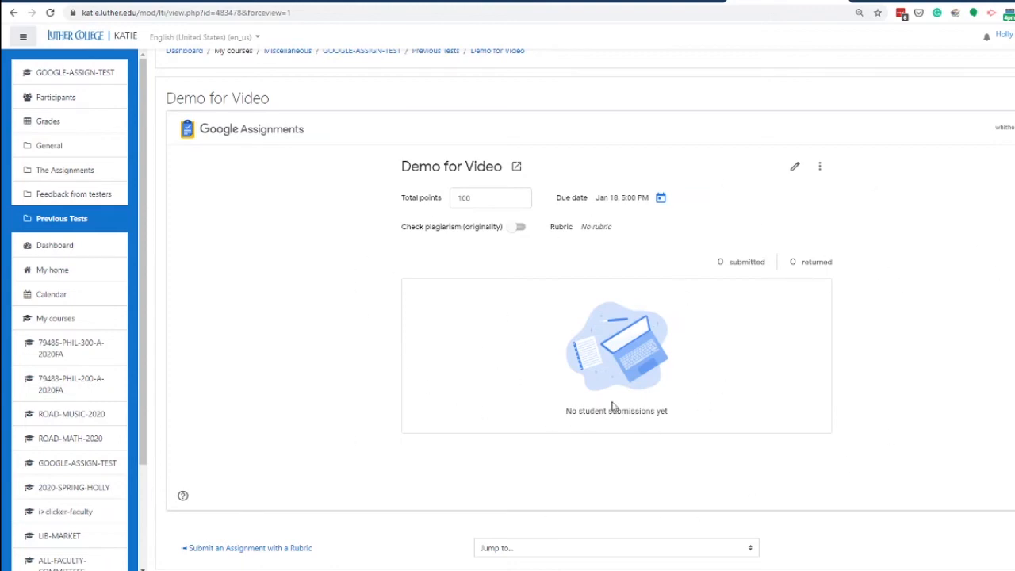
scroll(296, 361, up, 2)
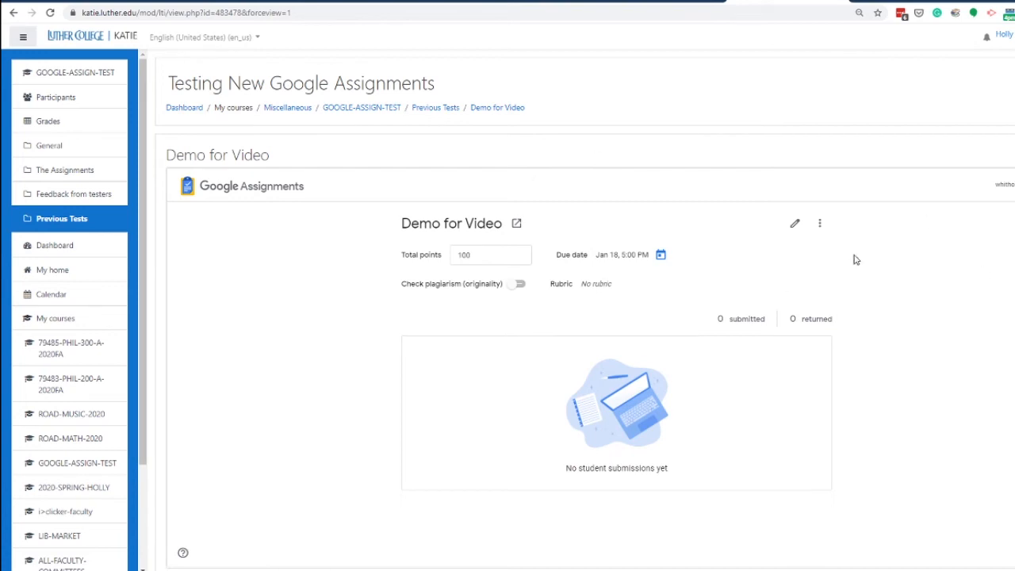
click(821, 225)
click(797, 226)
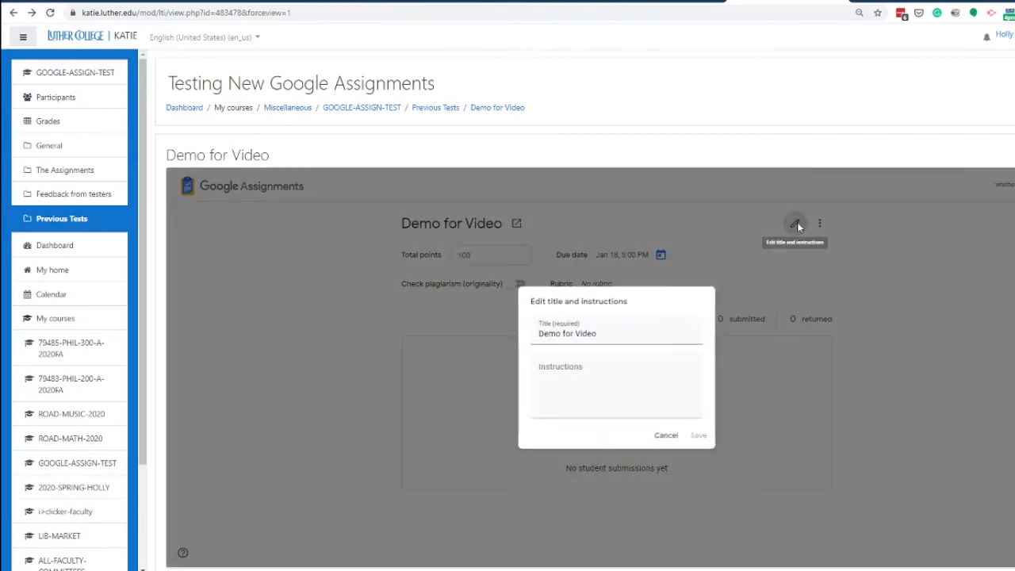
click(589, 386)
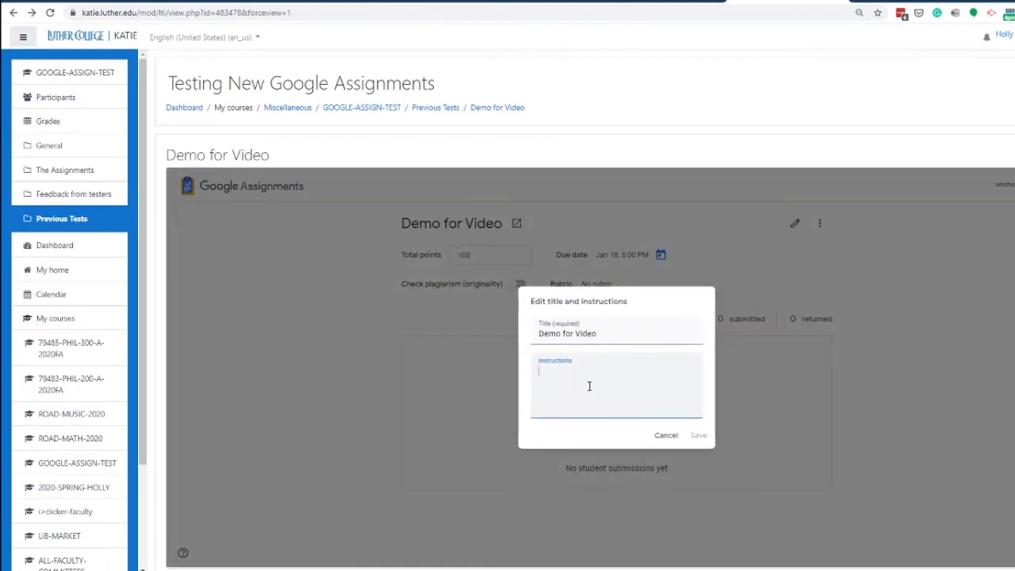
text(Any instruction s for the student)
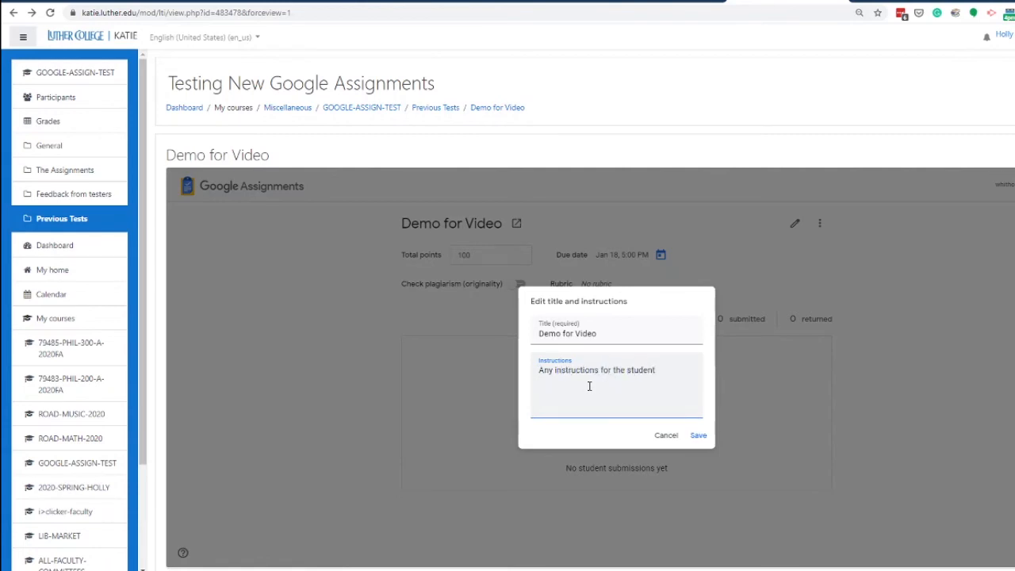
text(s)
click(698, 437)
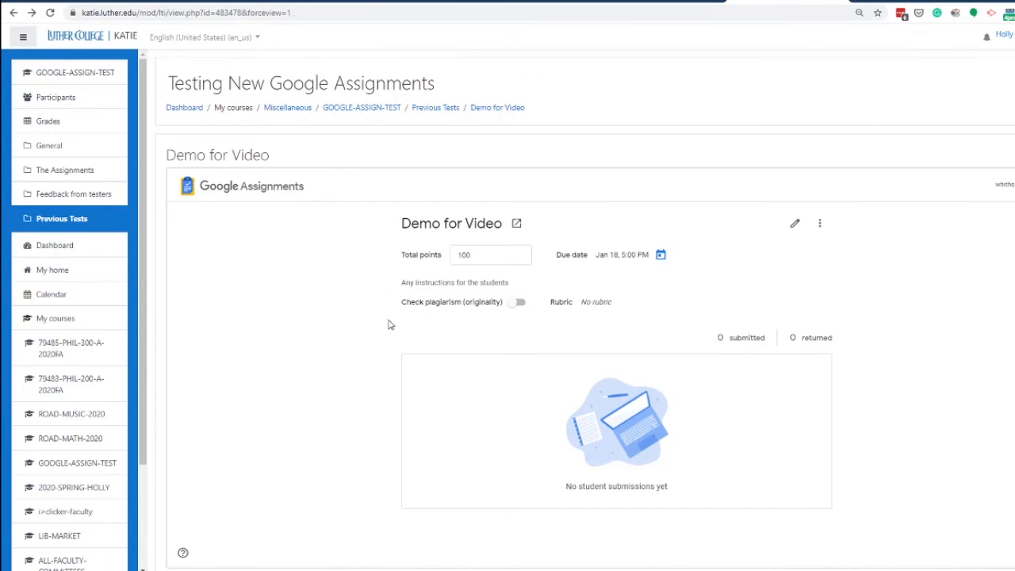
Return to the course's Previous Tests section and check that the Demo for Video assignment opens from there
click(513, 306)
click(519, 304)
click(496, 108)
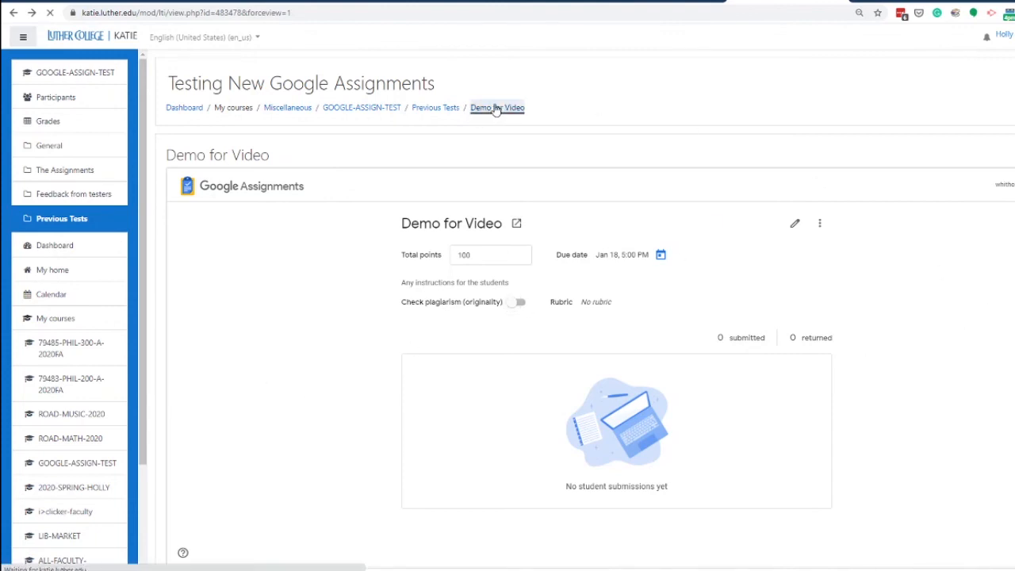
click(435, 108)
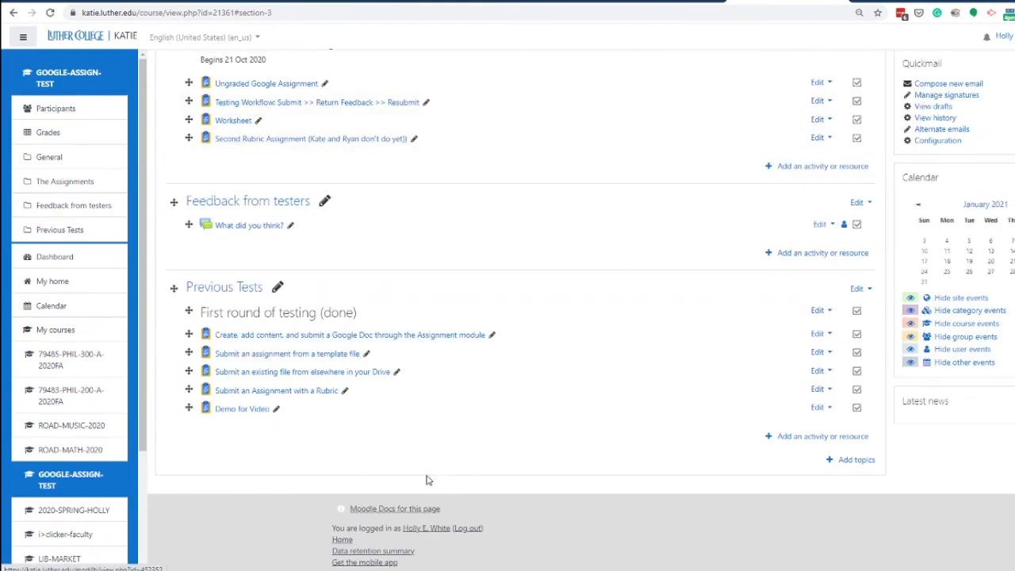
click(235, 409)
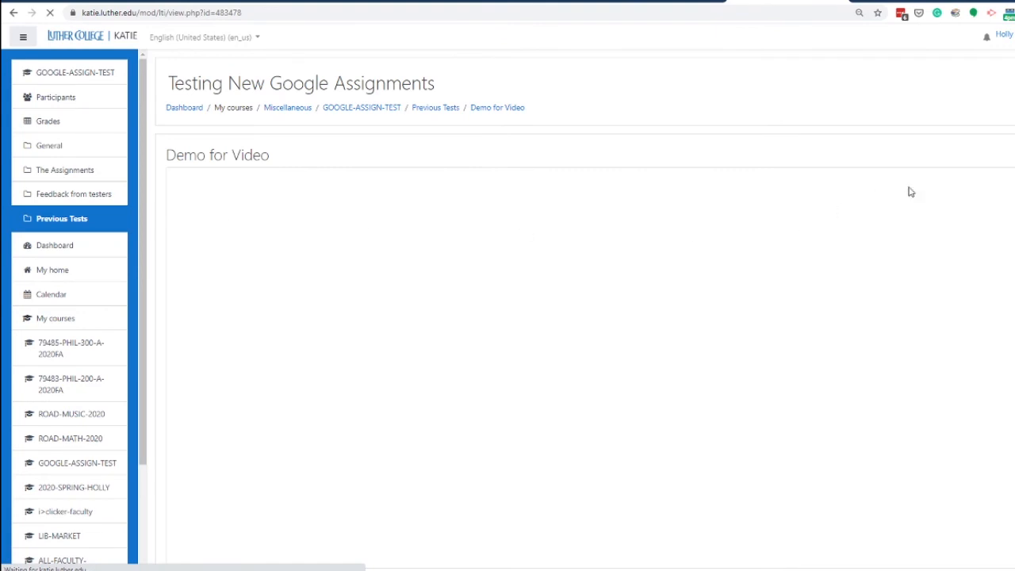
click(444, 108)
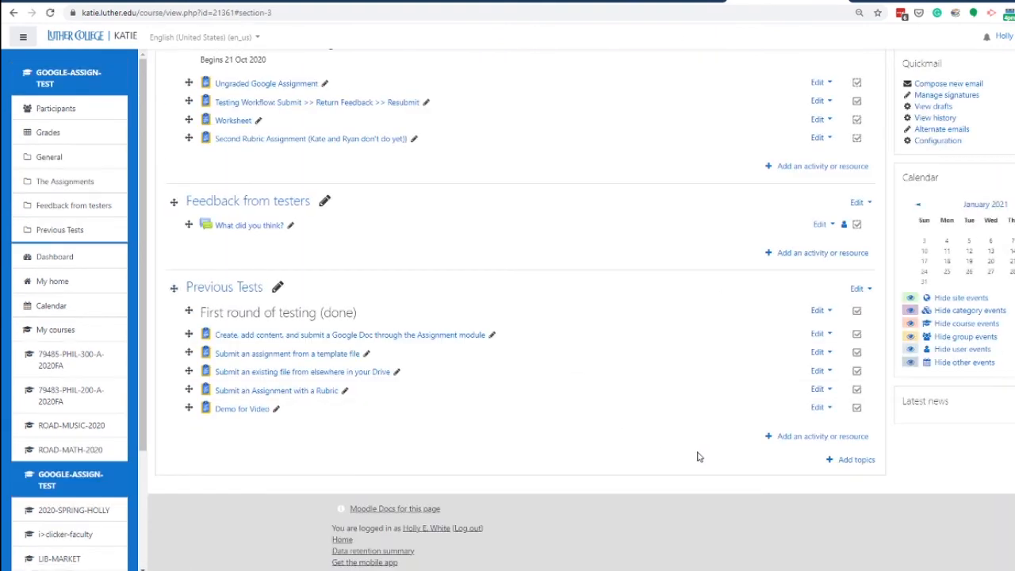
Start another External tool activity in Previous Tests with Google Assignment LTI and continue to the form for creating a Google assignment
click(812, 437)
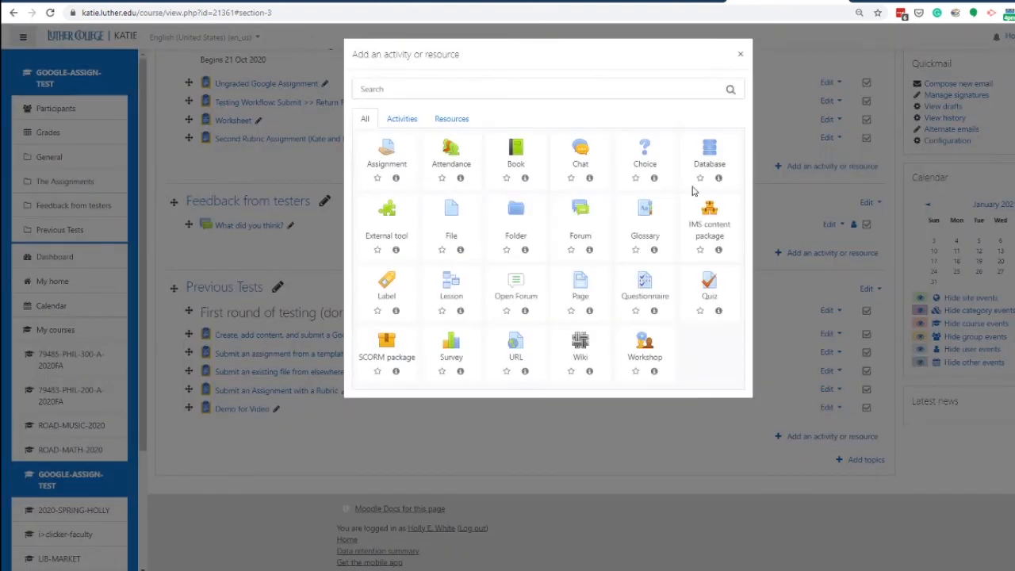
click(388, 216)
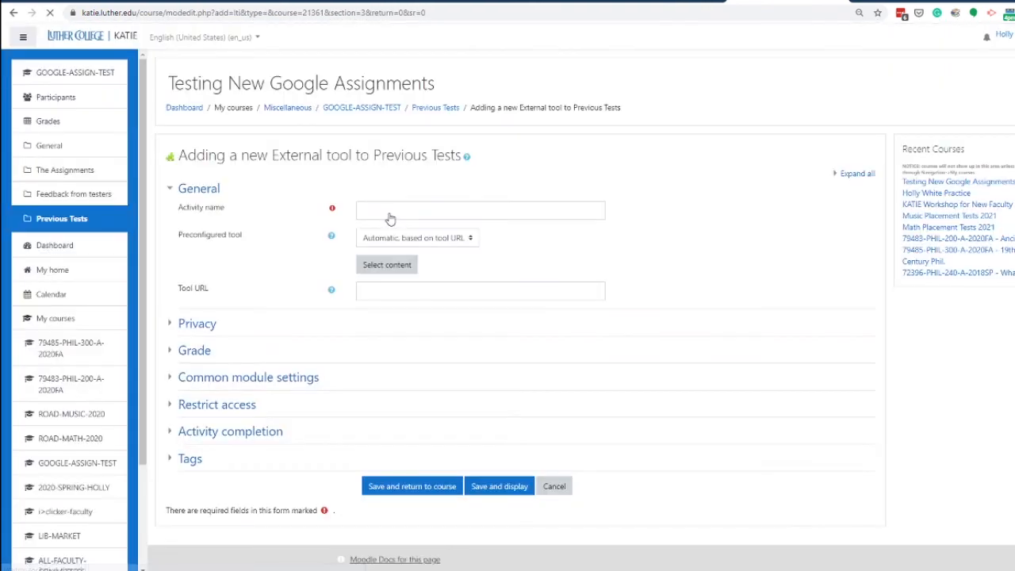
click(450, 238)
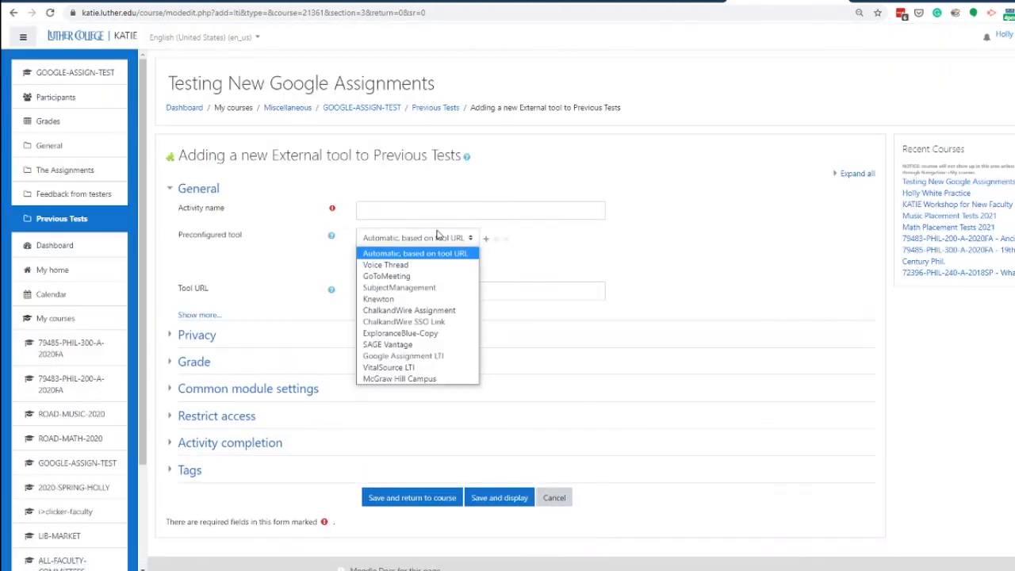
click(403, 355)
click(386, 266)
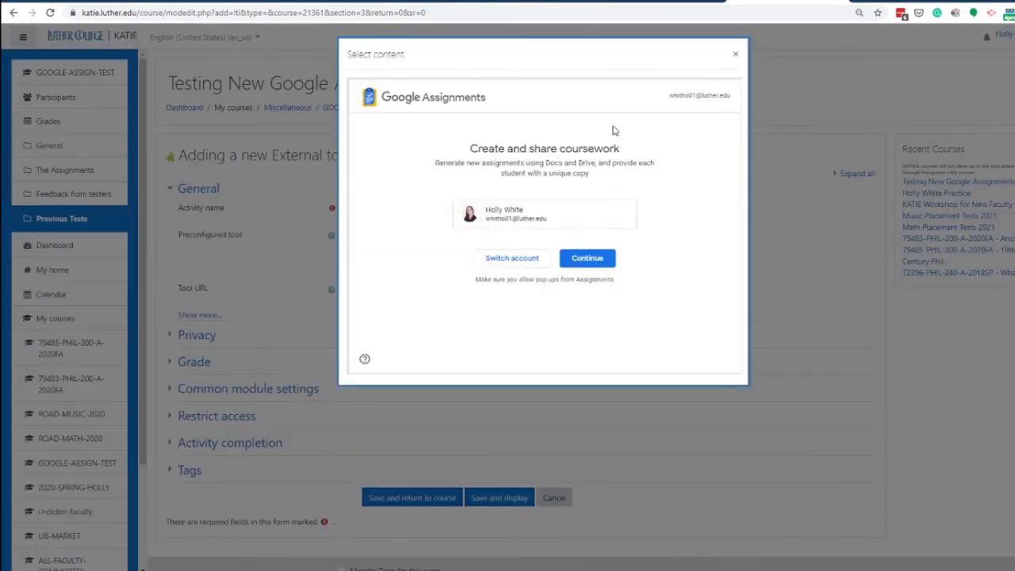
click(587, 258)
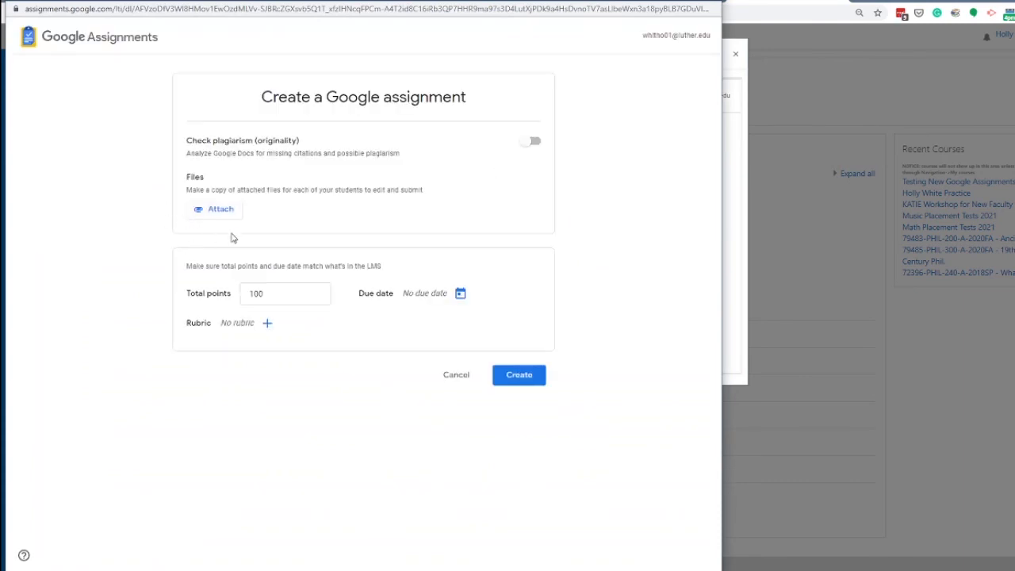
Attach the "Introducing the New Google Assignments" presentation from the recent Google Drive files to the assignment
click(213, 213)
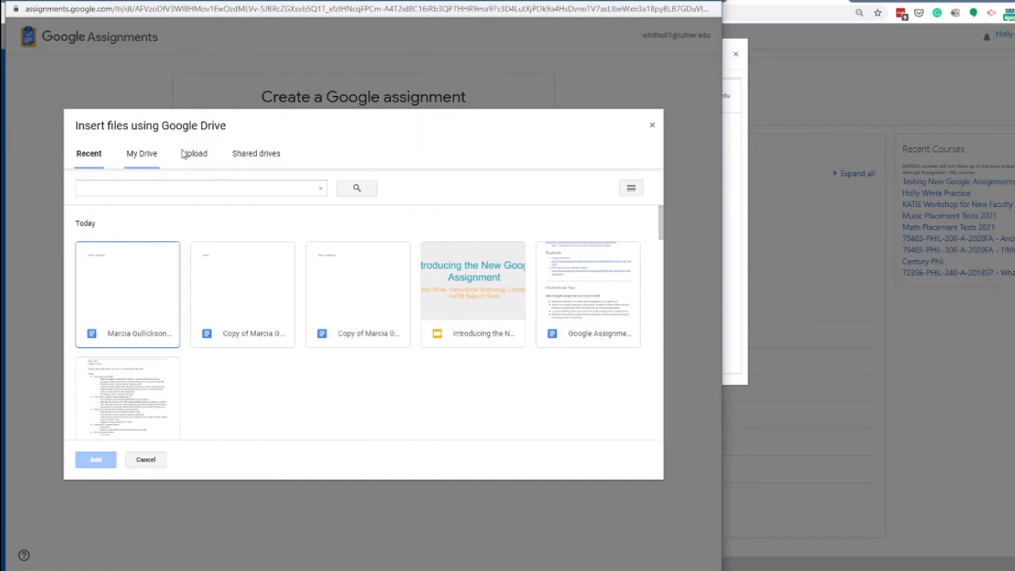
click(480, 298)
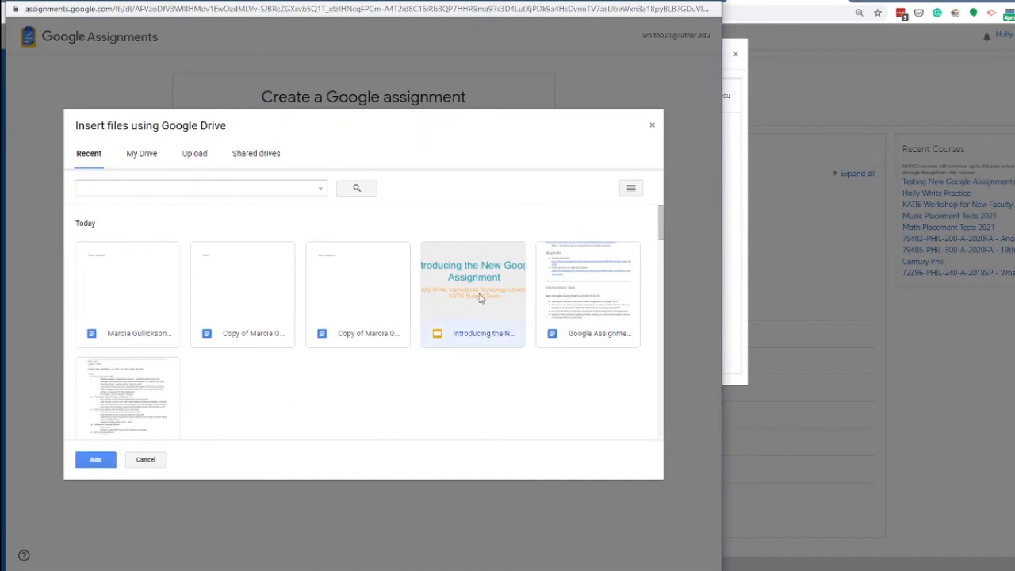
click(95, 459)
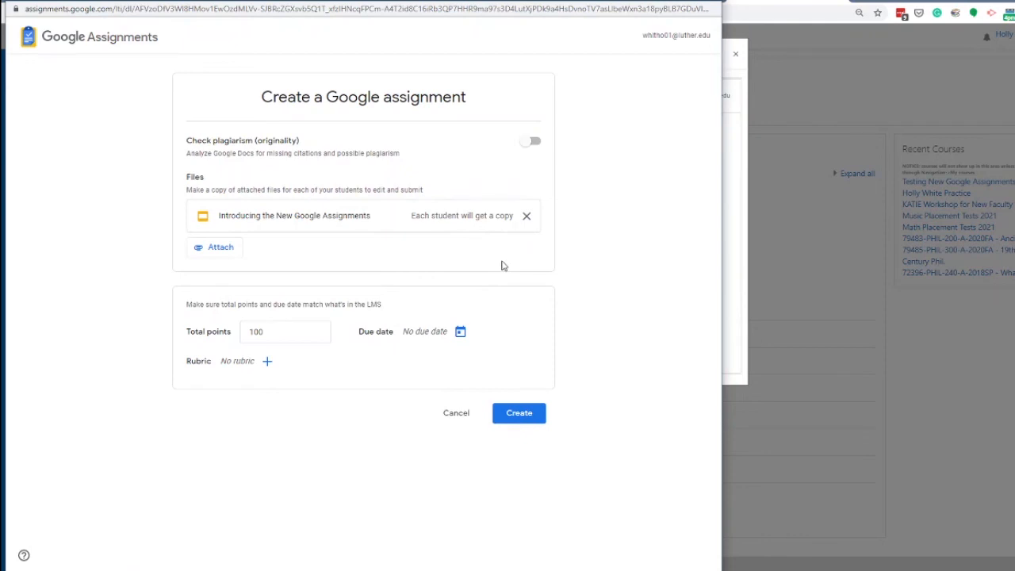
Keep the unsaved changes and create the Google assignment with the attached presentation copied for each student
click(452, 412)
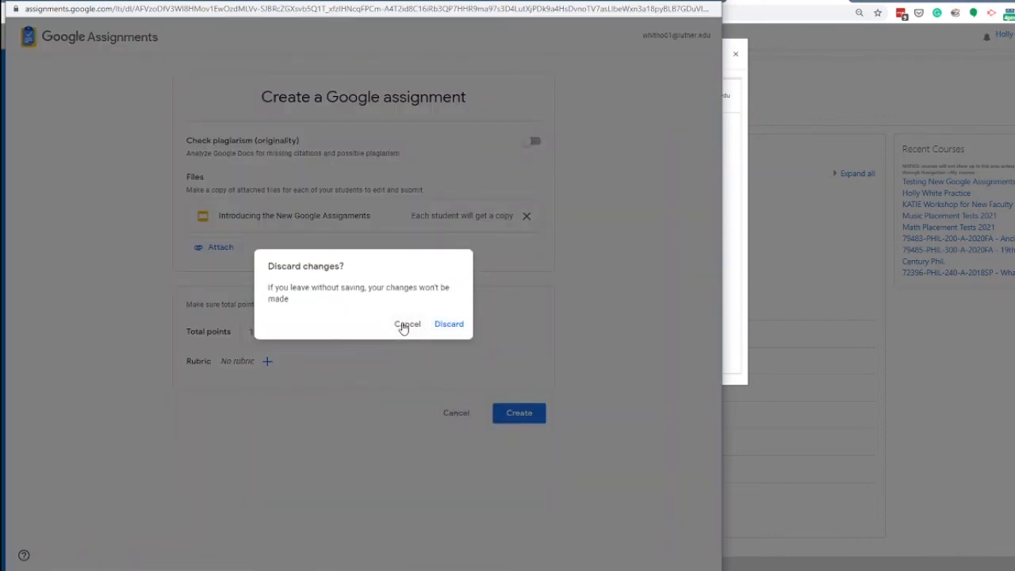
click(406, 325)
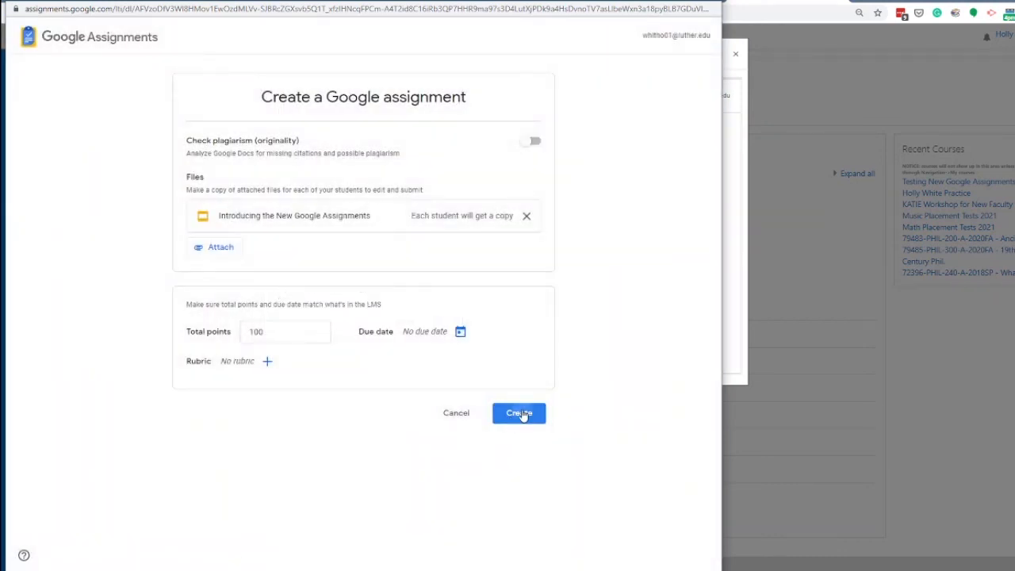
click(522, 414)
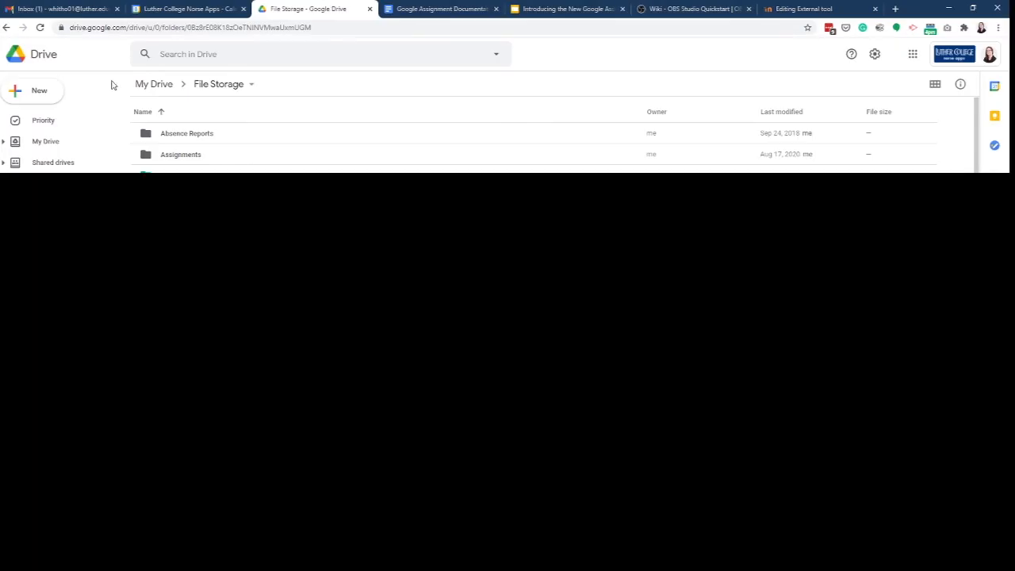
Switch to Google Drive, look inside the practice course's folder under File Storage > Assignments, and return to the Assignments folder
double_click(185, 157)
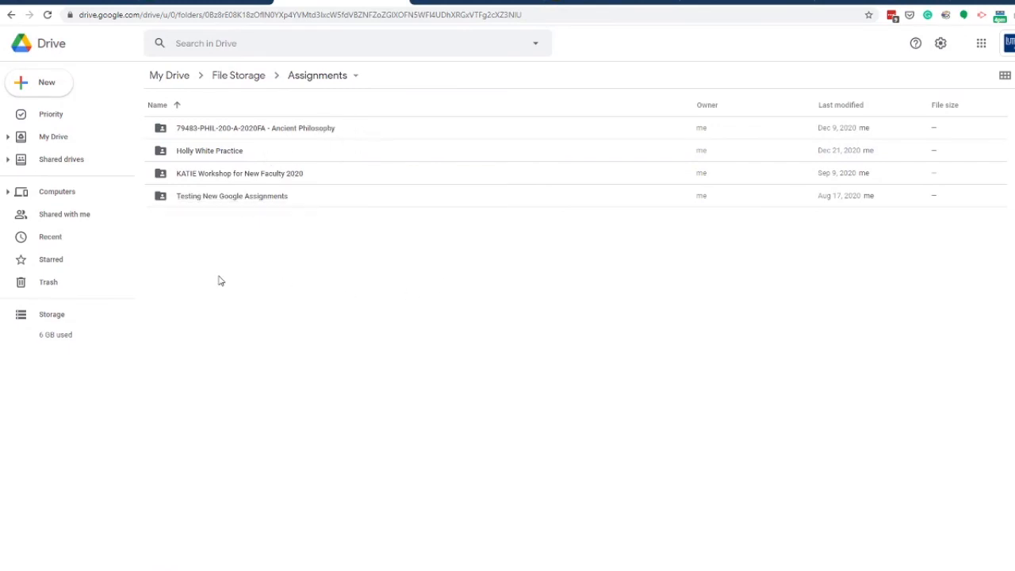
click(197, 154)
double_click(198, 154)
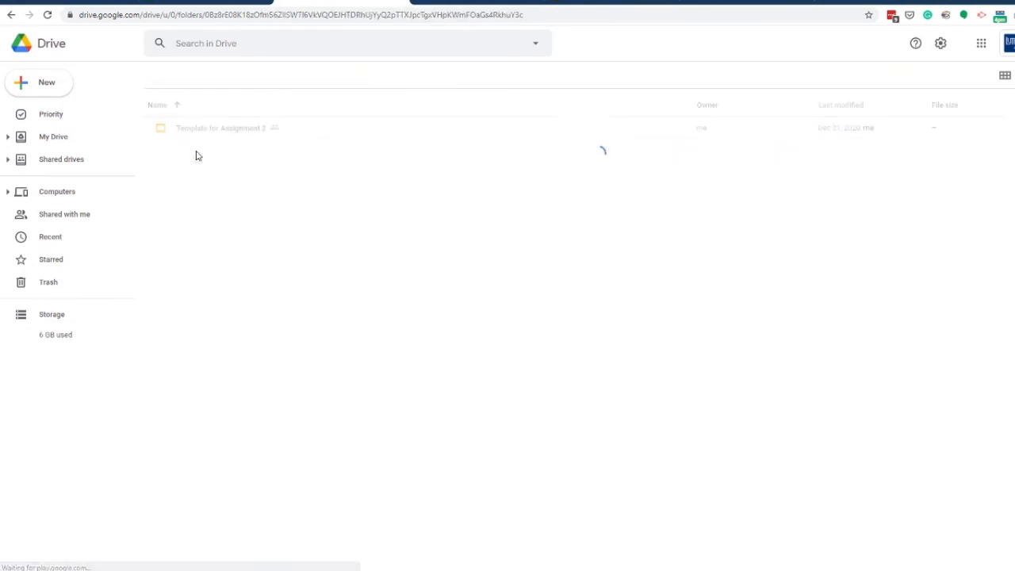
click(11, 14)
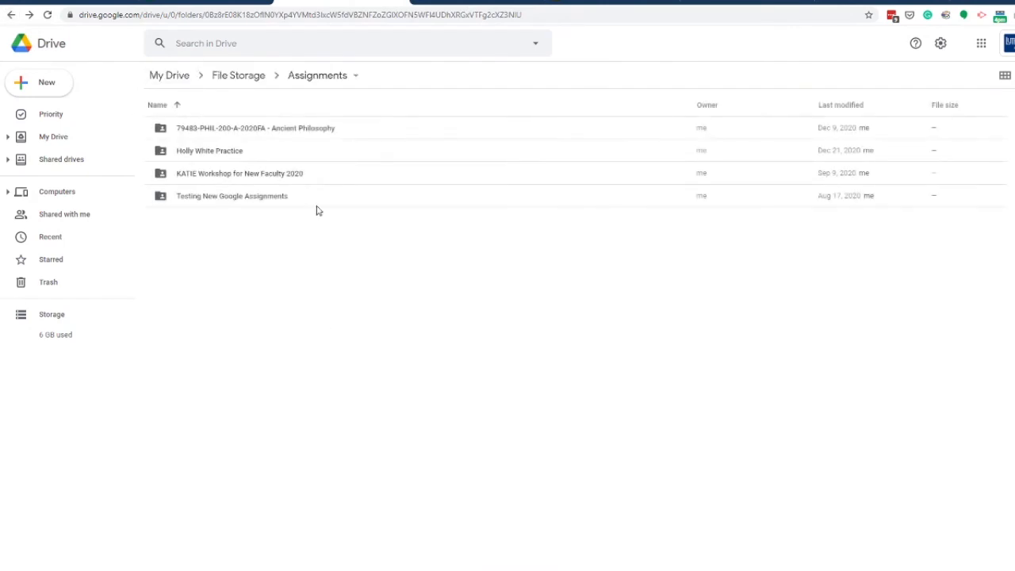
In Testing New Google Assignments, examine the student files in the "Create, add content, and submit a Google Doc through the Assignment module" folder
double_click(223, 205)
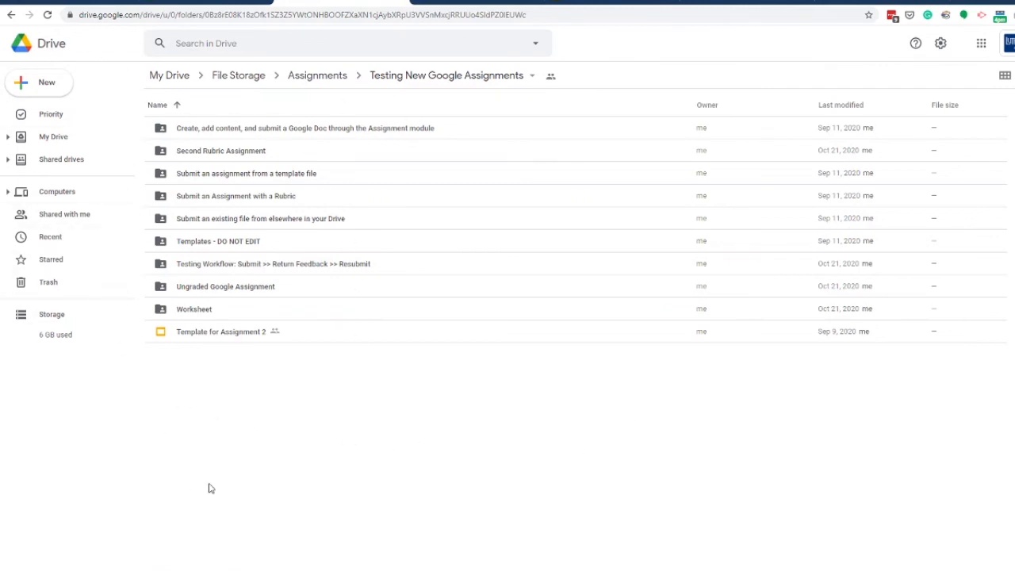
double_click(226, 134)
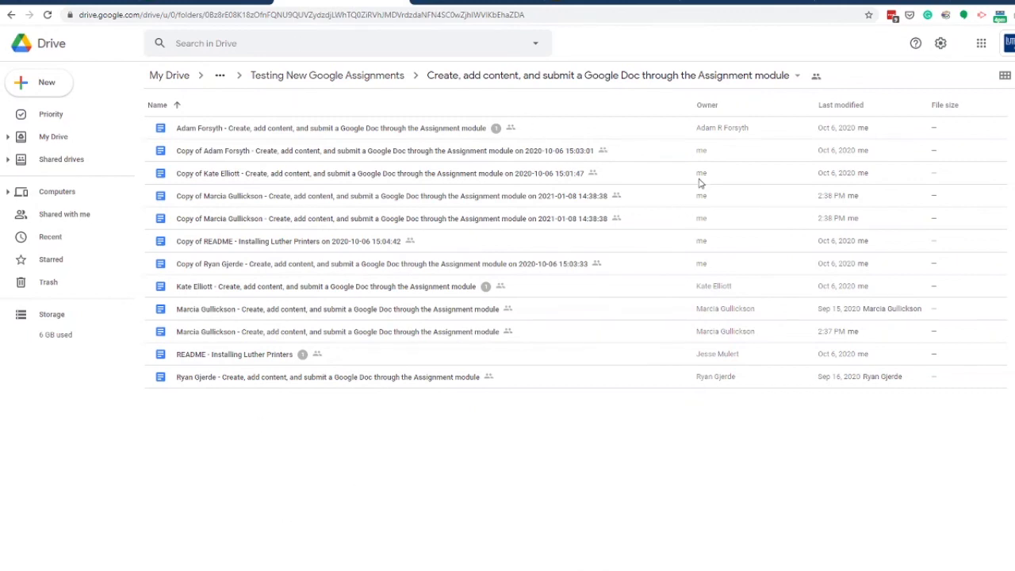
click(225, 154)
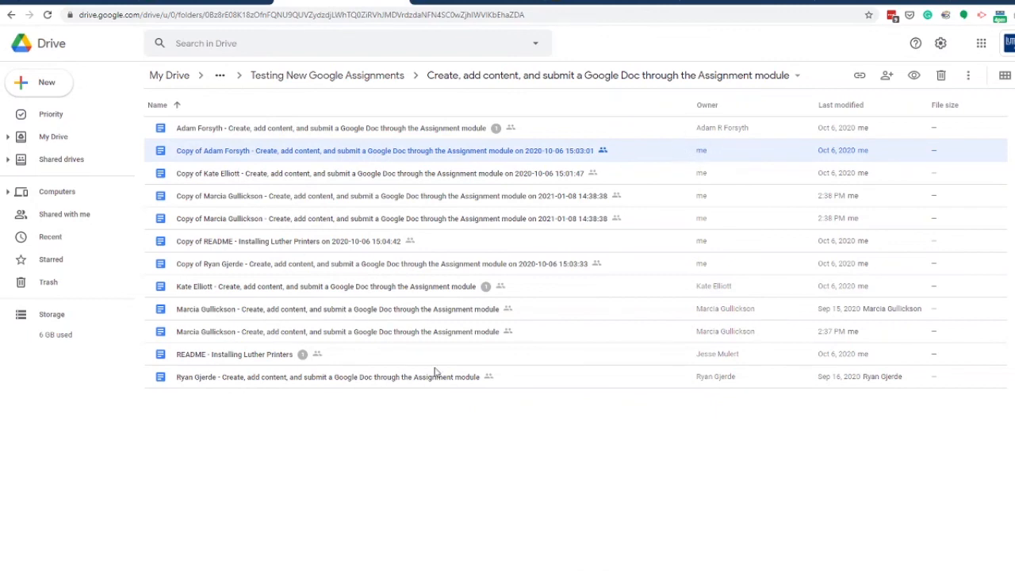
click(306, 314)
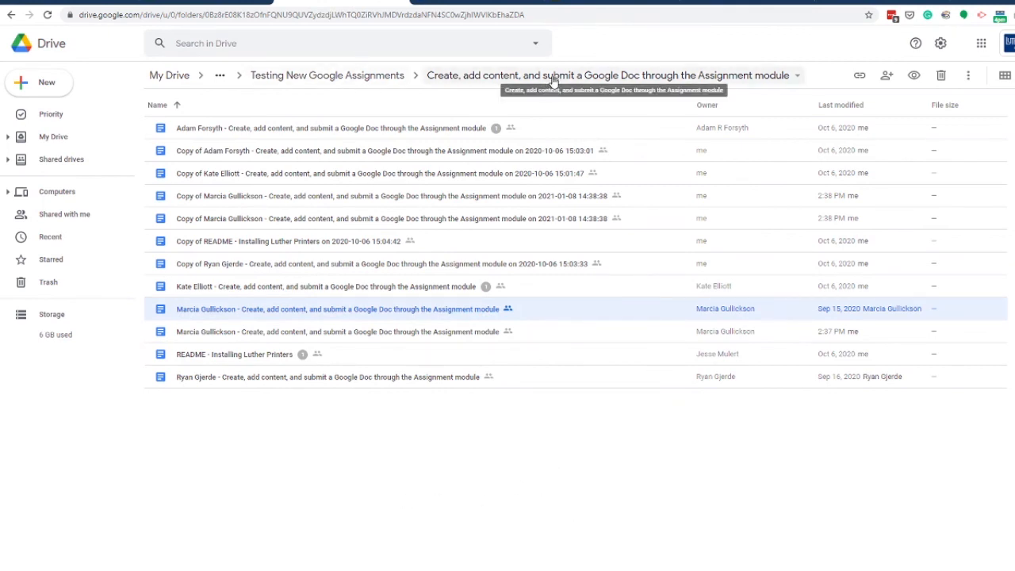
click(354, 76)
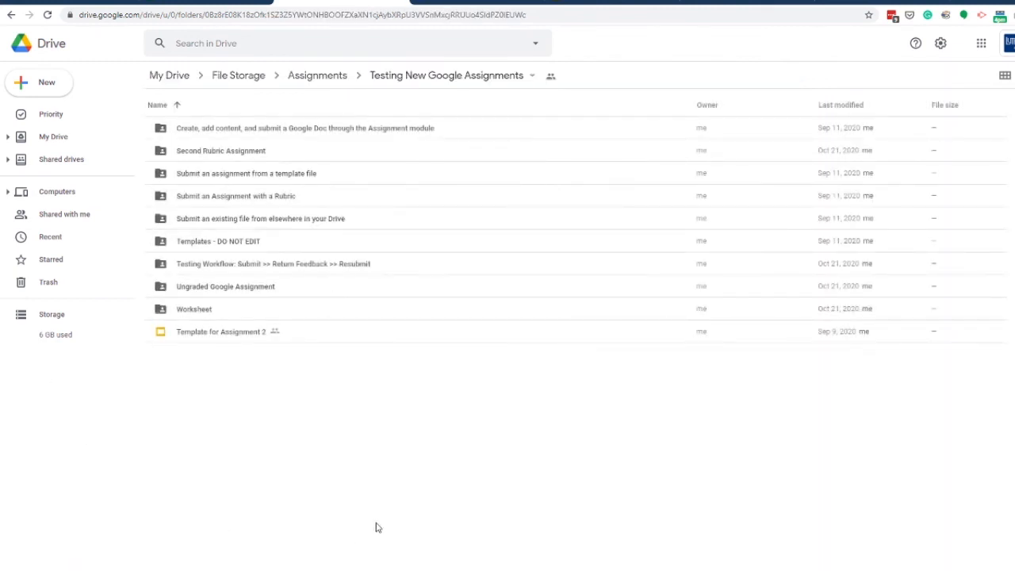
Look through the "Templates - DO NOT EDIT" folder and check the folder's owner in its details
double_click(242, 251)
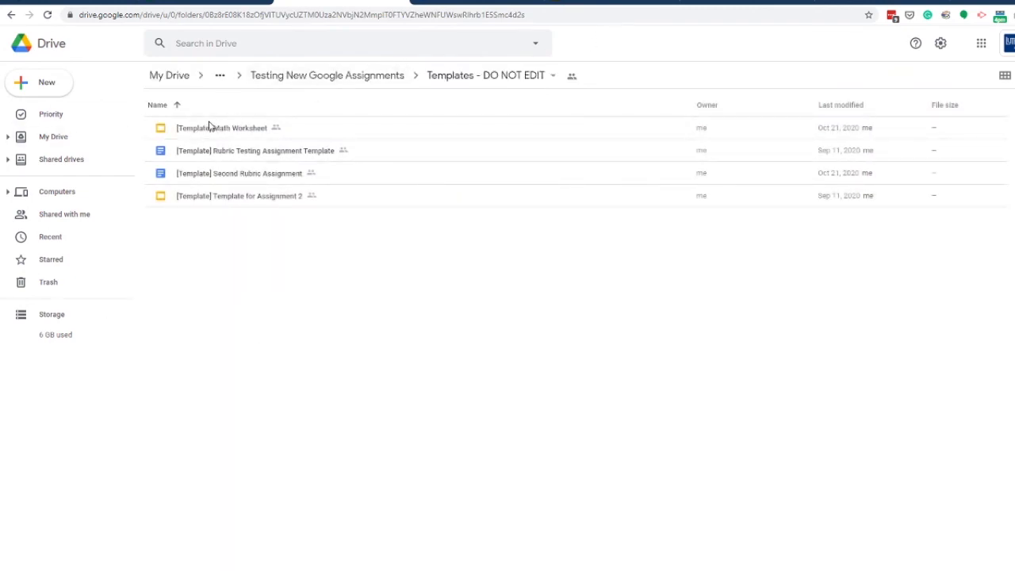
click(389, 77)
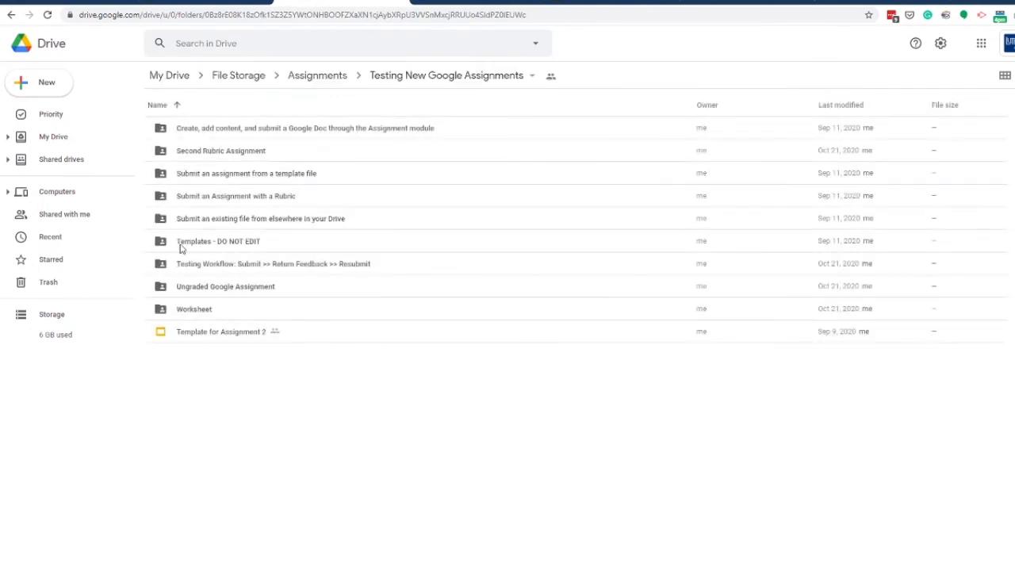
click(181, 246)
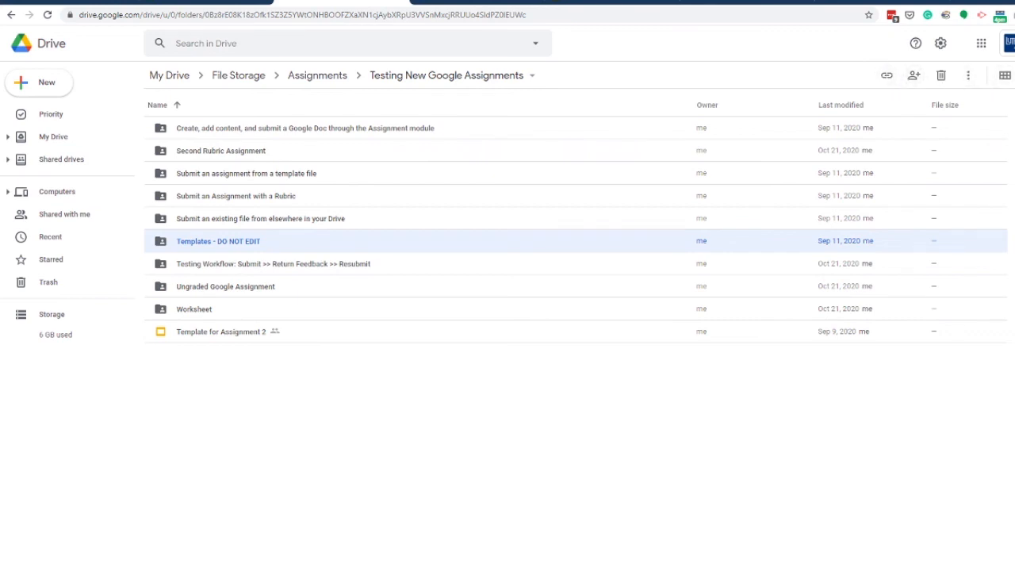
click(1014, 76)
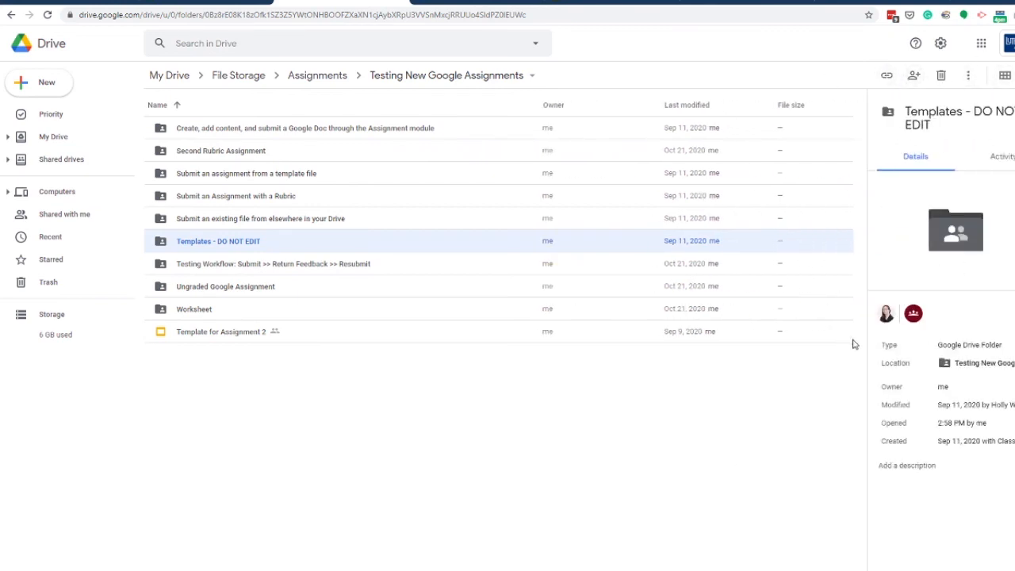
mouse_move(889, 318)
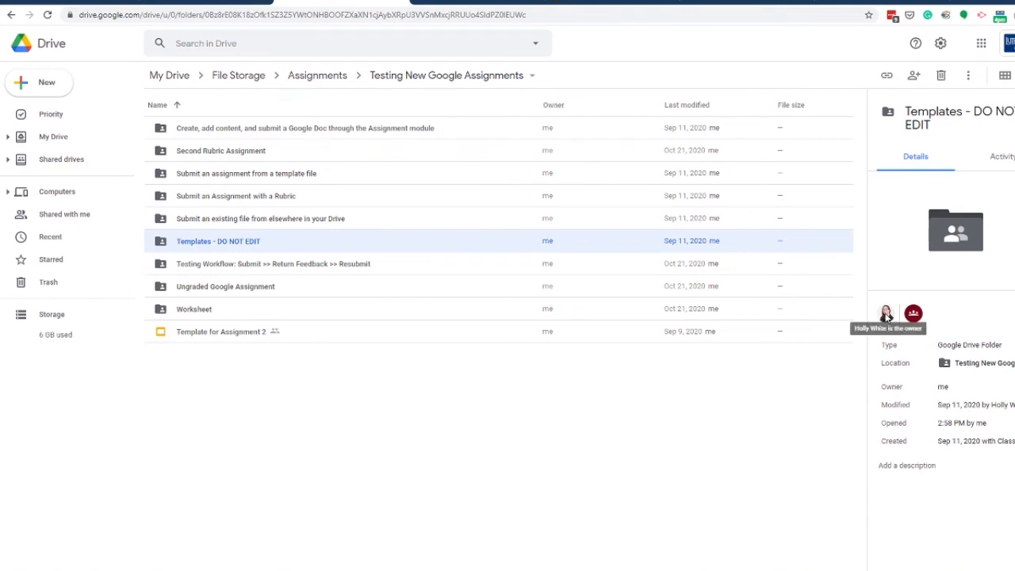